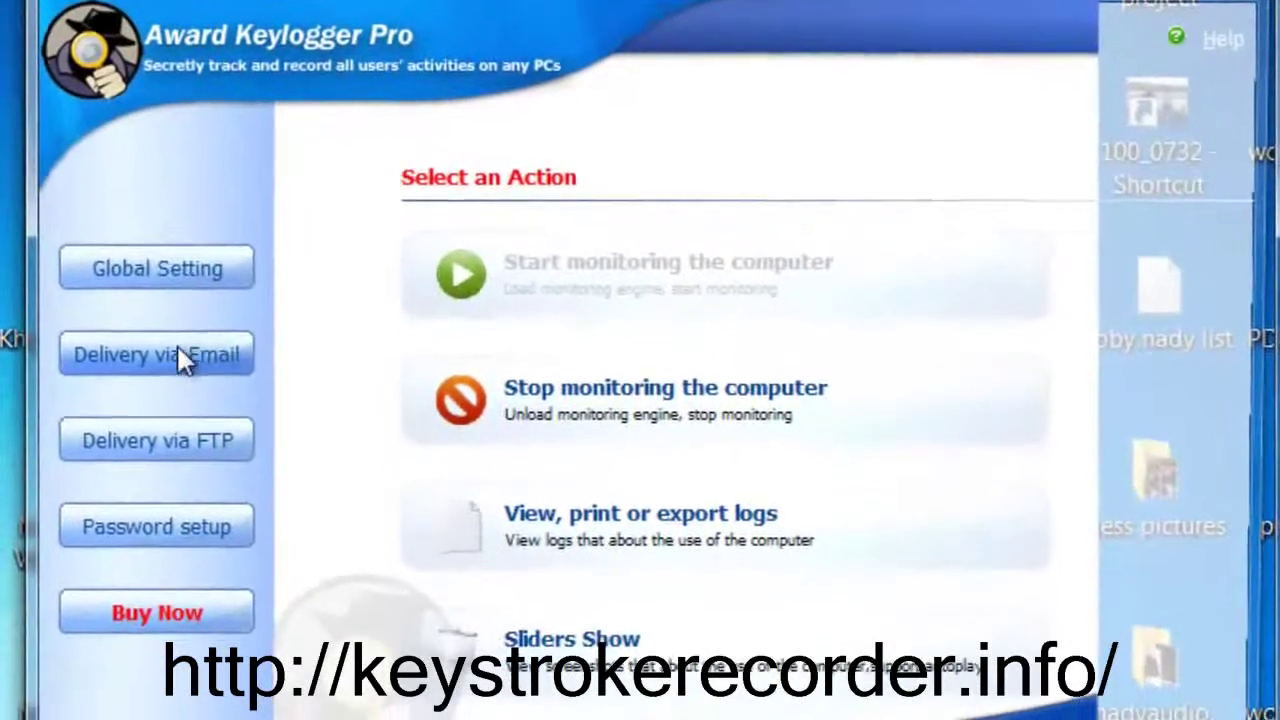
pyautogui.click(178, 340)
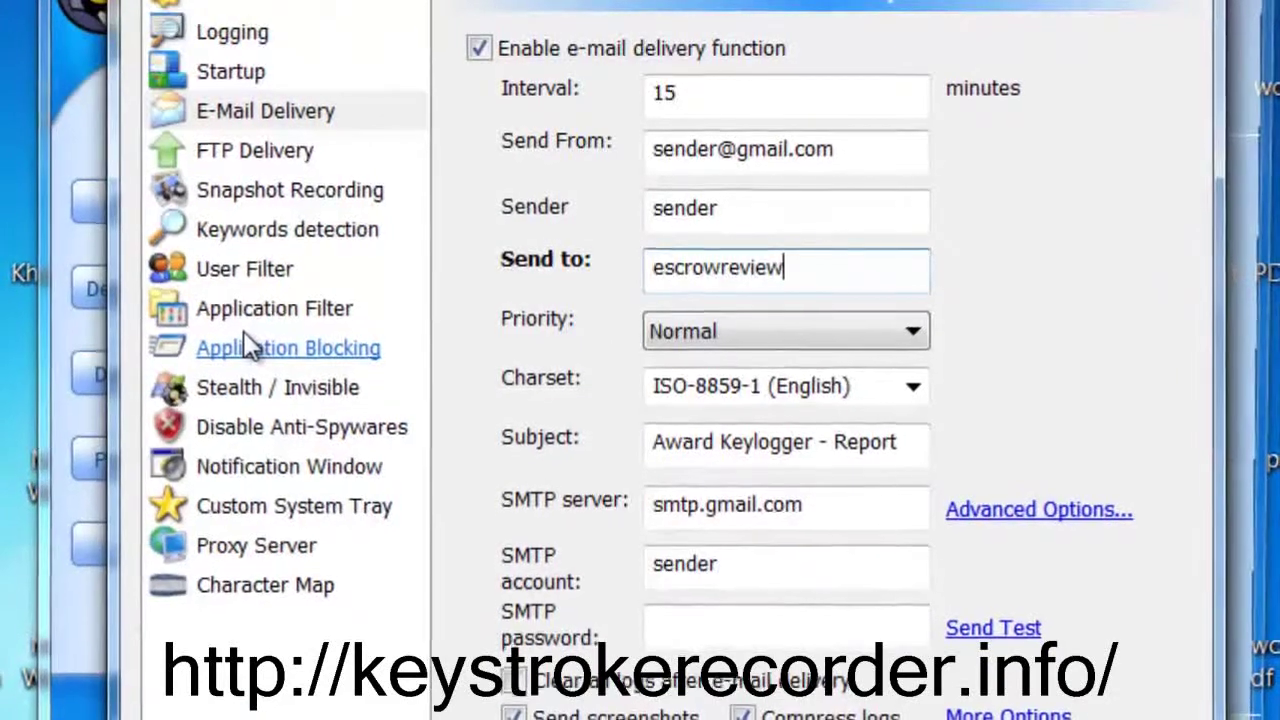
pyautogui.write('@g')
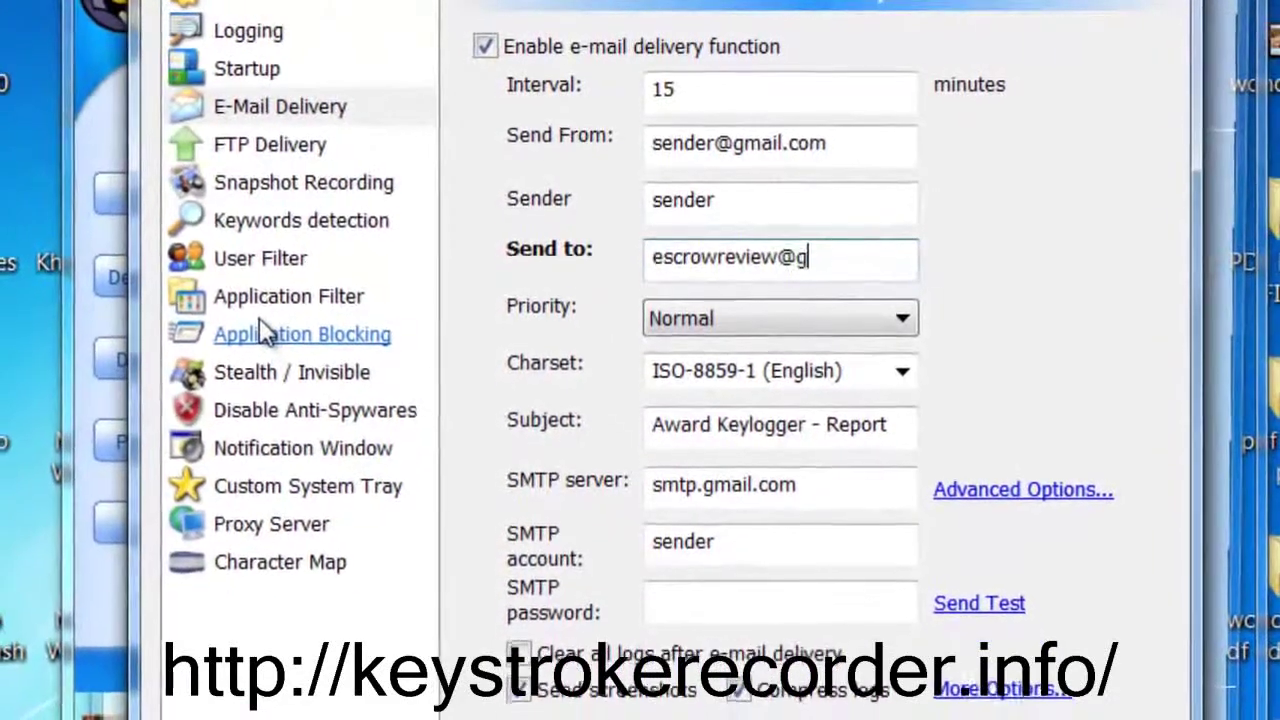
pyautogui.write('mail')
pyautogui.write('.c')
pyautogui.write('om')
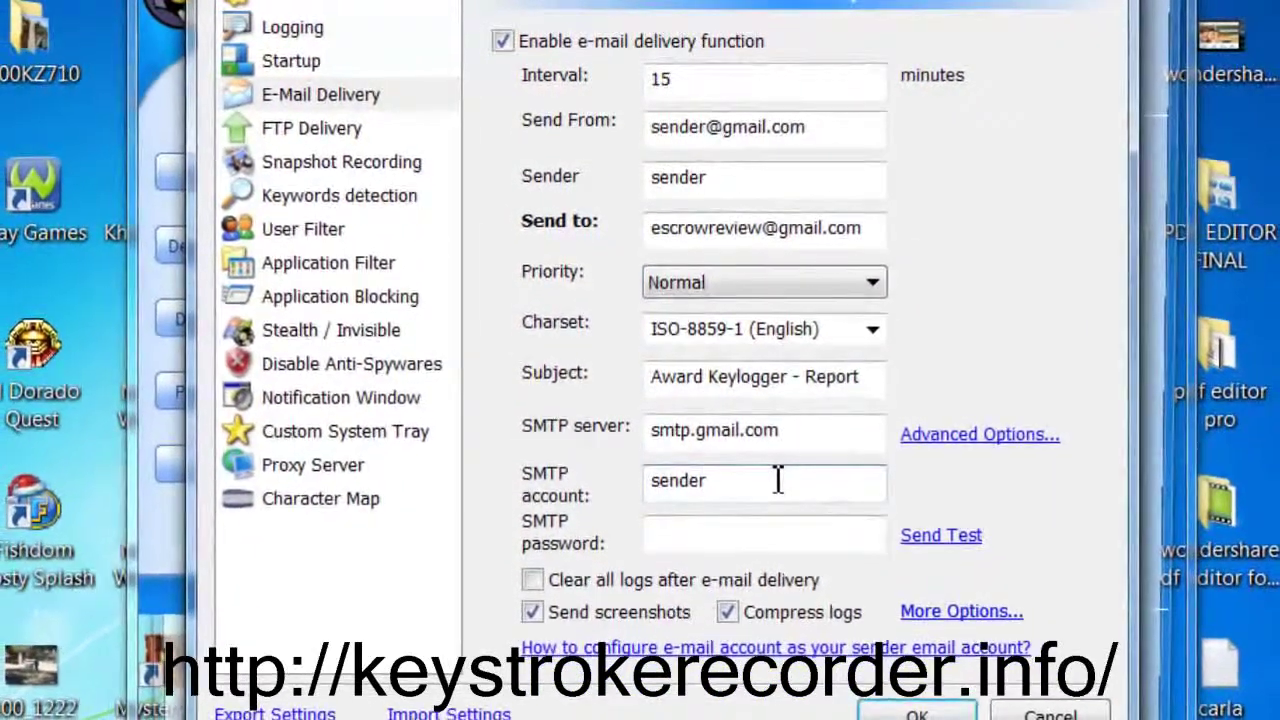
pyautogui.click(778, 480)
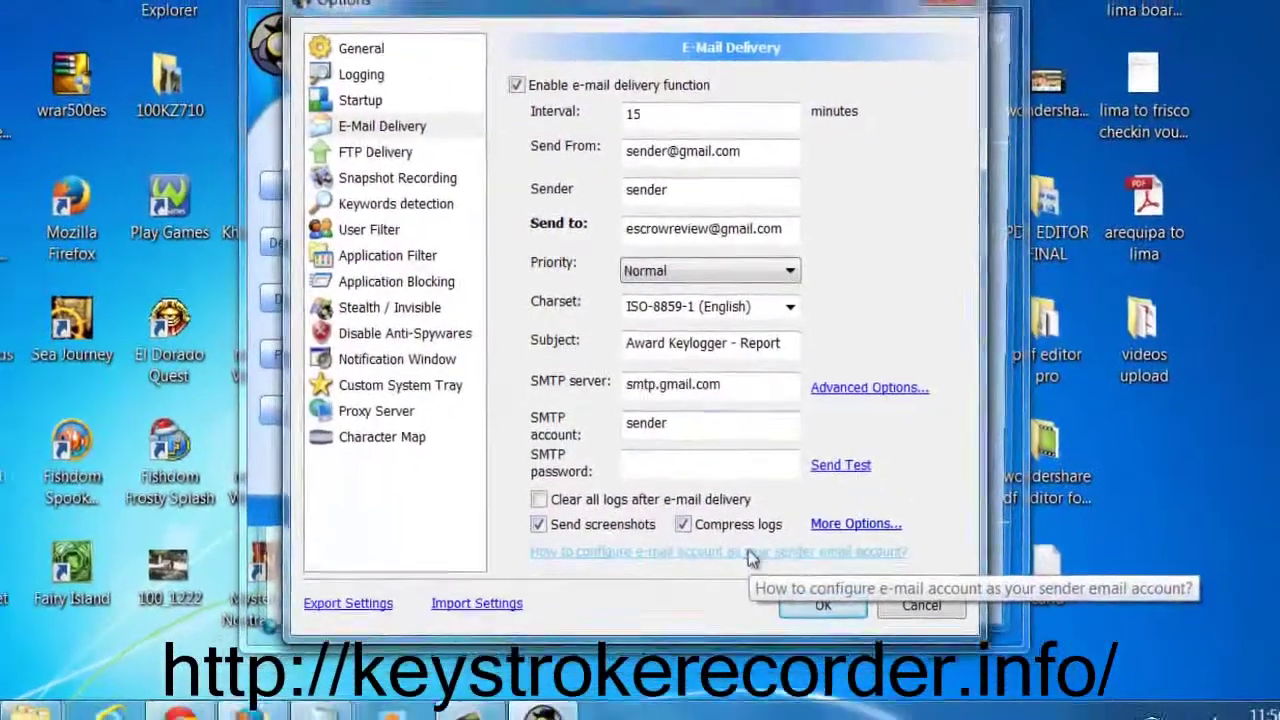
# - Open the 'How to configure e-mail account' help page, read its example Gmail settings, and return to the top
pyautogui.click(766, 578)
pyautogui.scroll(-5, 598, 650)
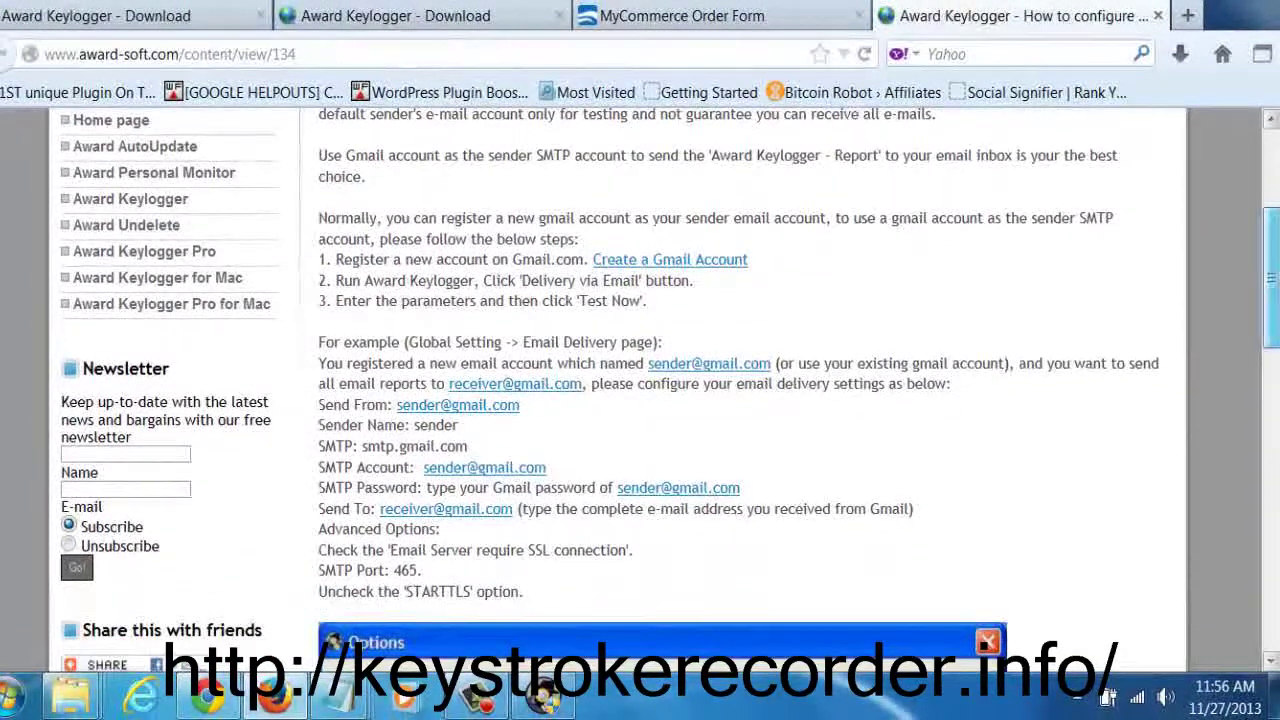
pyautogui.scroll(-3, 660, 390)
pyautogui.scroll(-2, 660, 390)
pyautogui.scroll(-1, 660, 390)
pyautogui.scroll(-1, 660, 390)
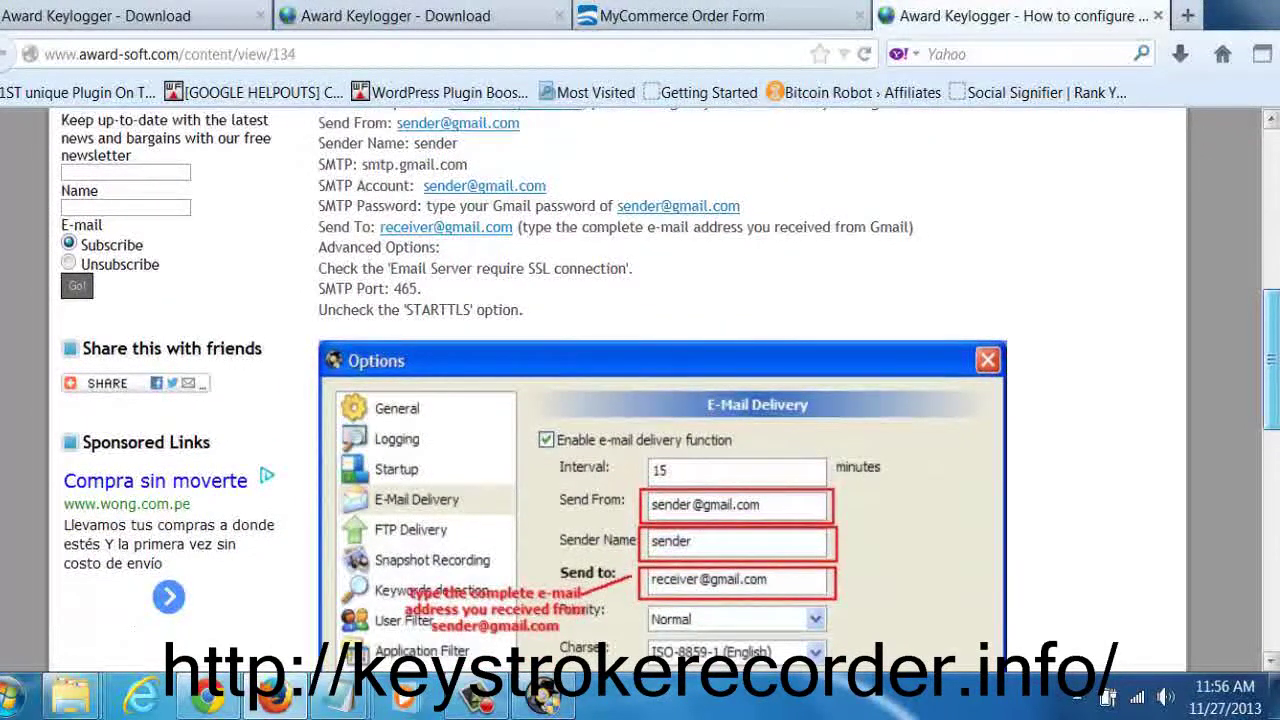
pyautogui.scroll(-1, 660, 390)
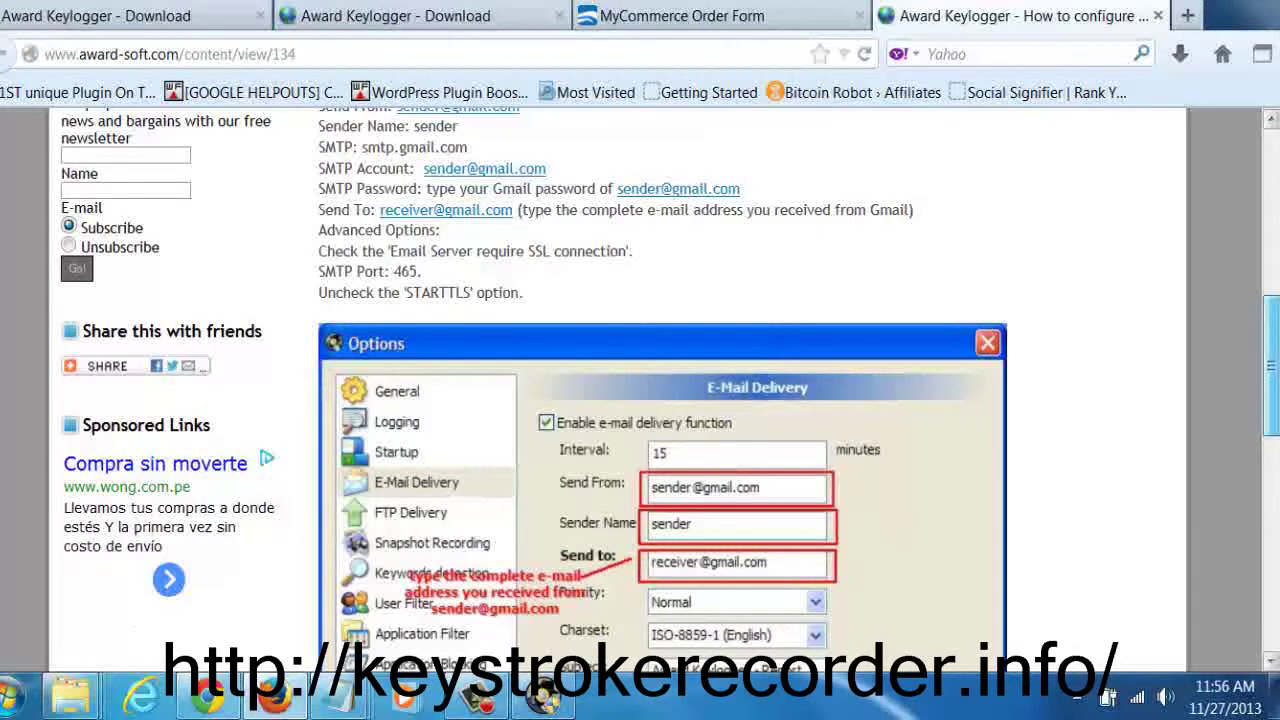
pyautogui.scroll(-1, 660, 390)
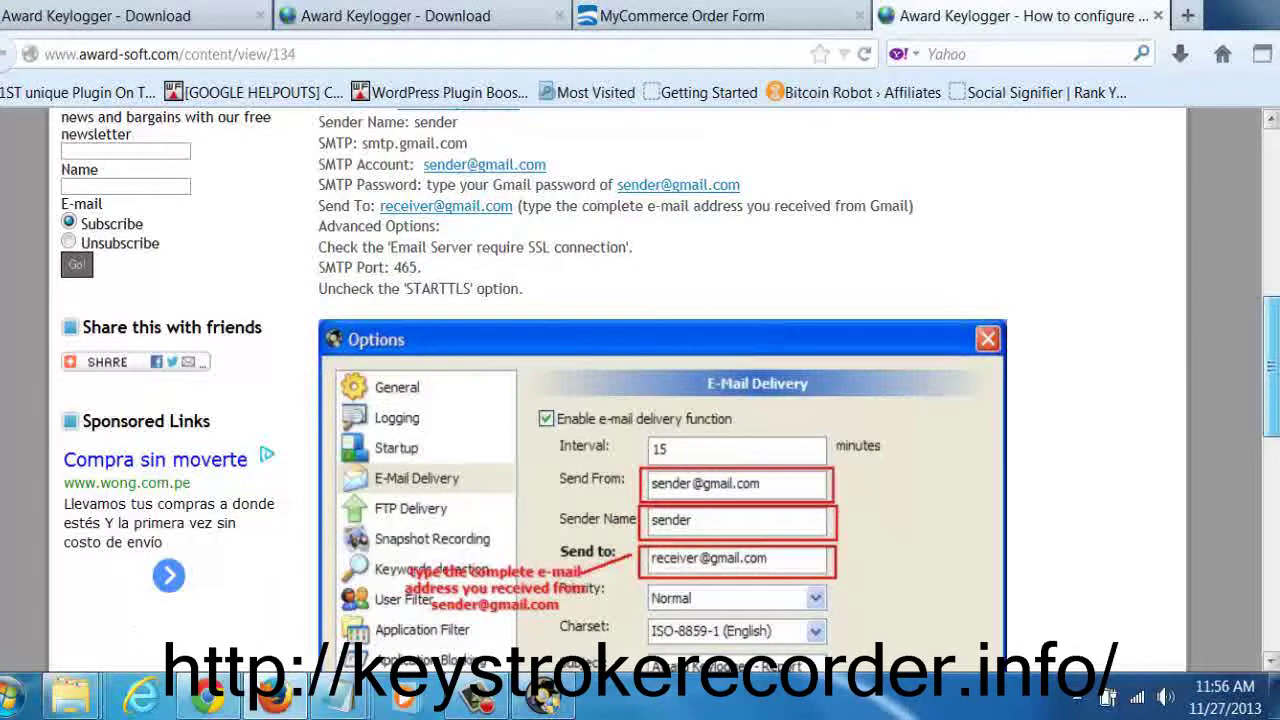
pyautogui.scroll(1, 660, 390)
pyautogui.scroll(9, 660, 390)
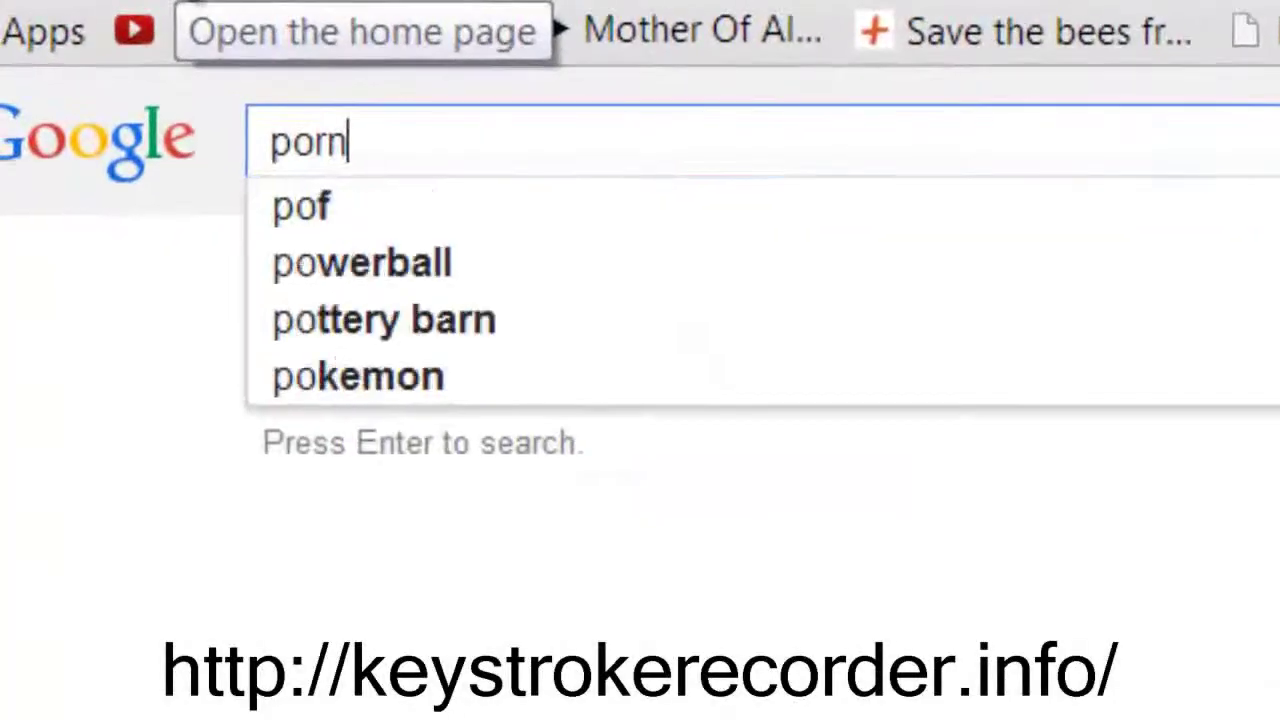
# - Submit the current Google query, then replace it with a new search term and run it
pyautogui.press('Return')
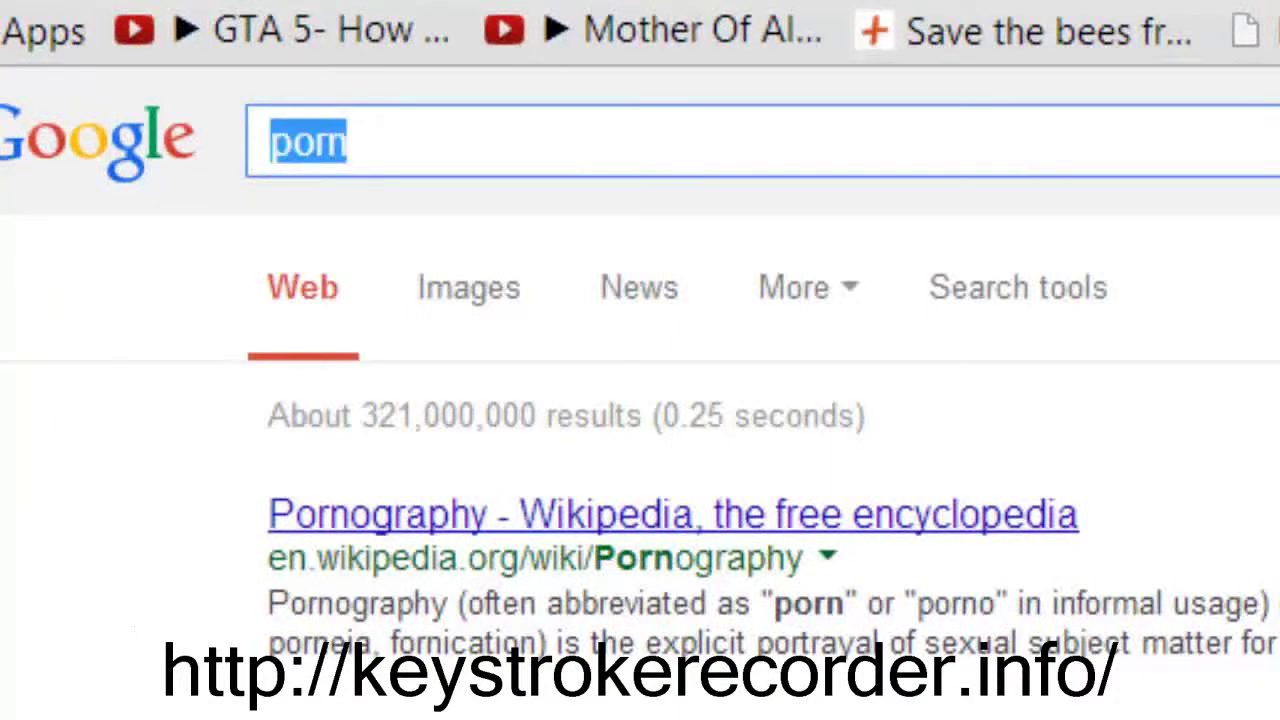
pyautogui.press('BackSpace')
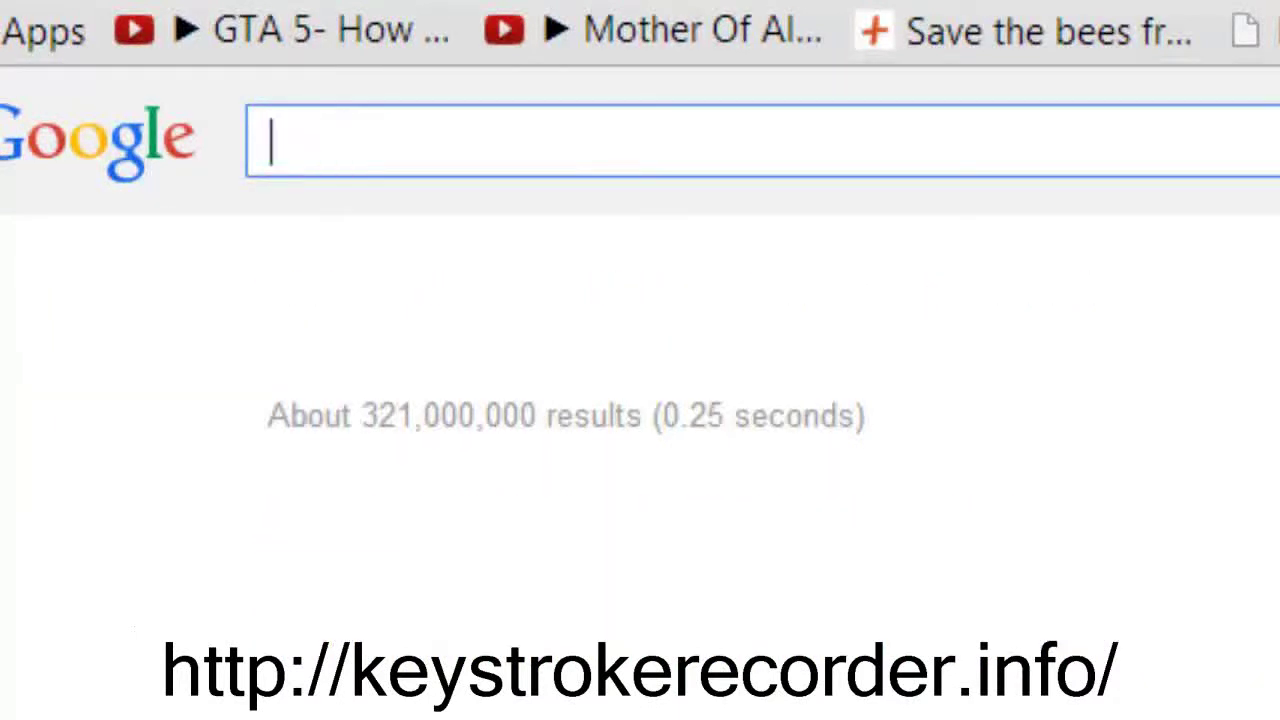
pyautogui.write('sex')
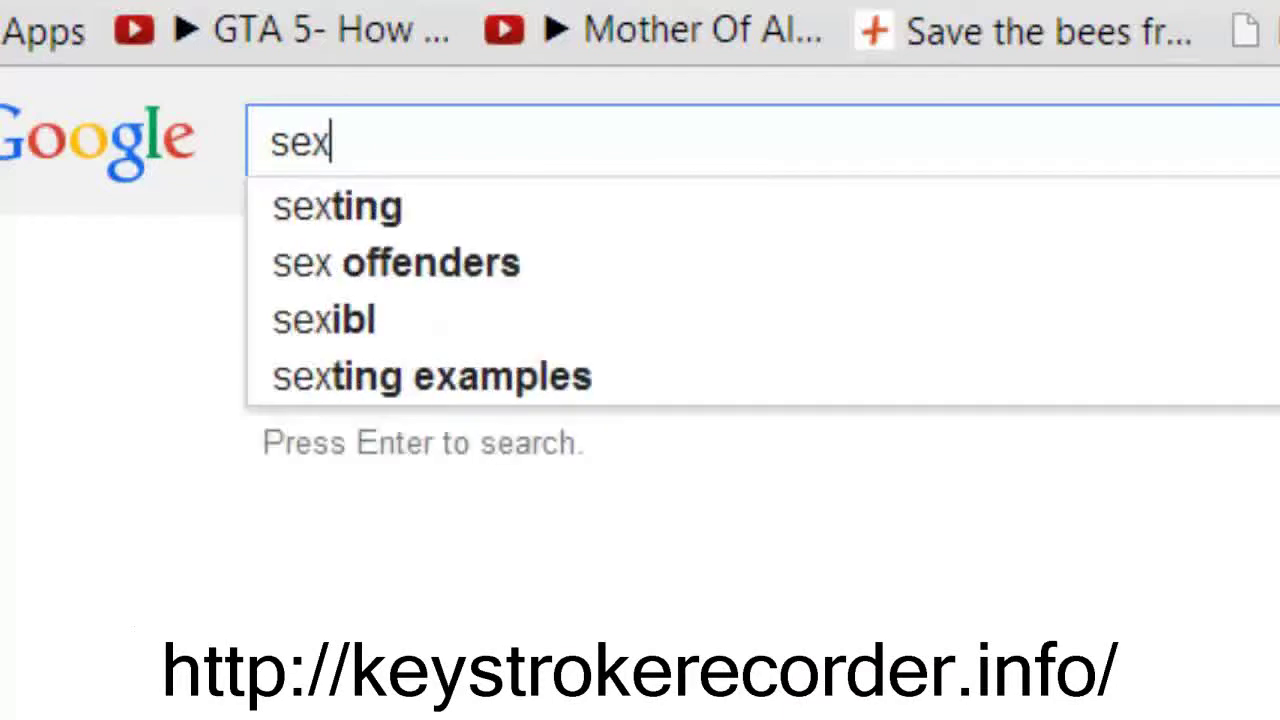
pyautogui.press('Return')
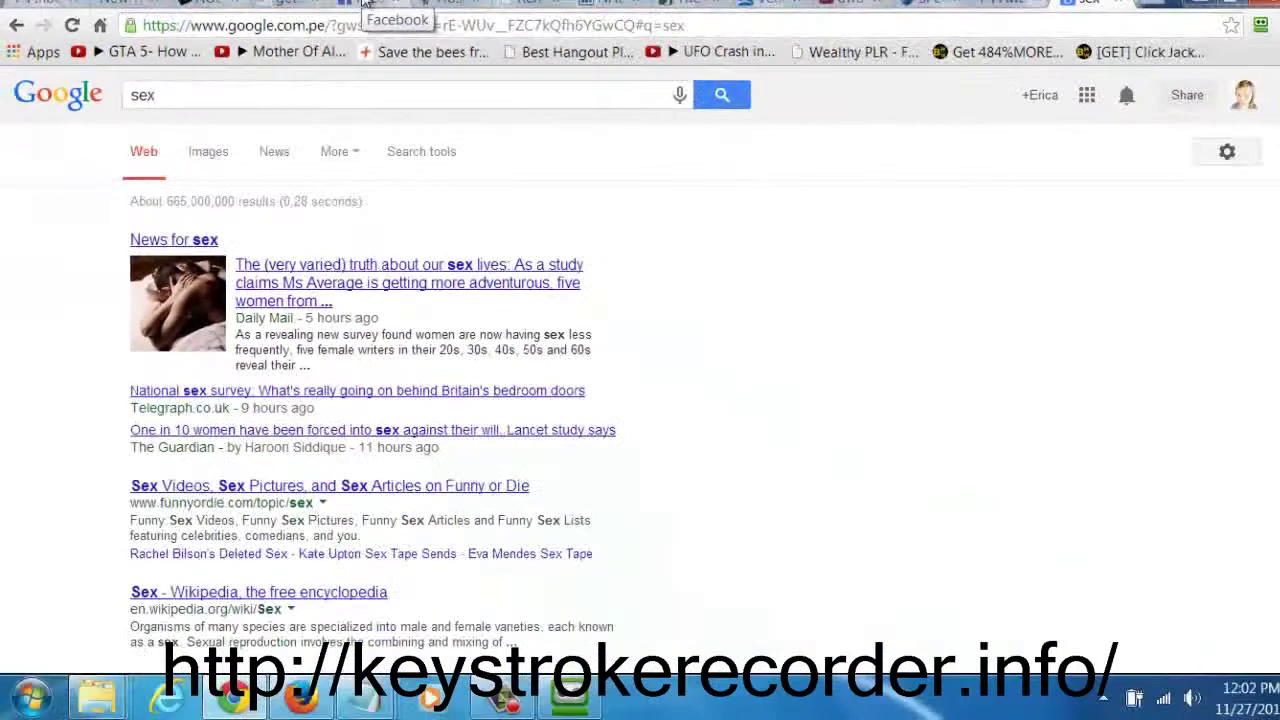
# - Switch to the Facebook conversation and type the reply 'get togethe'
pyautogui.click(363, 5)
pyautogui.write('get')
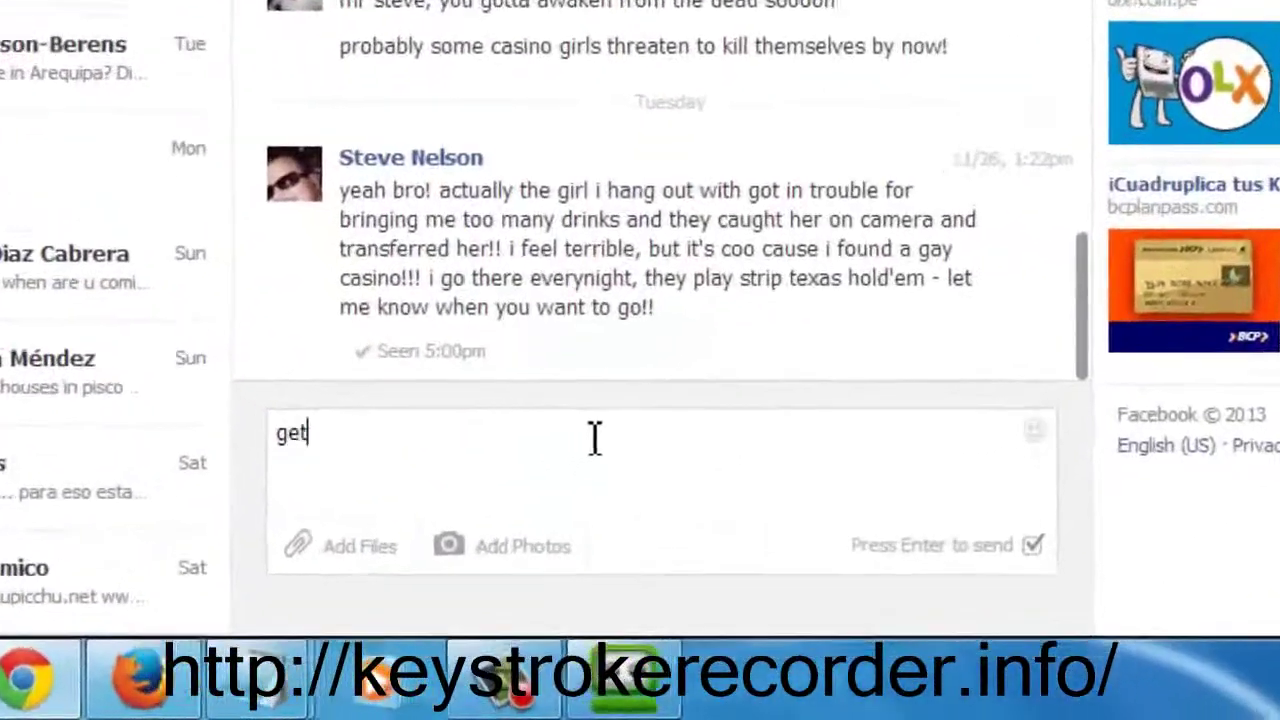
pyautogui.write(' t')
pyautogui.write('oge')
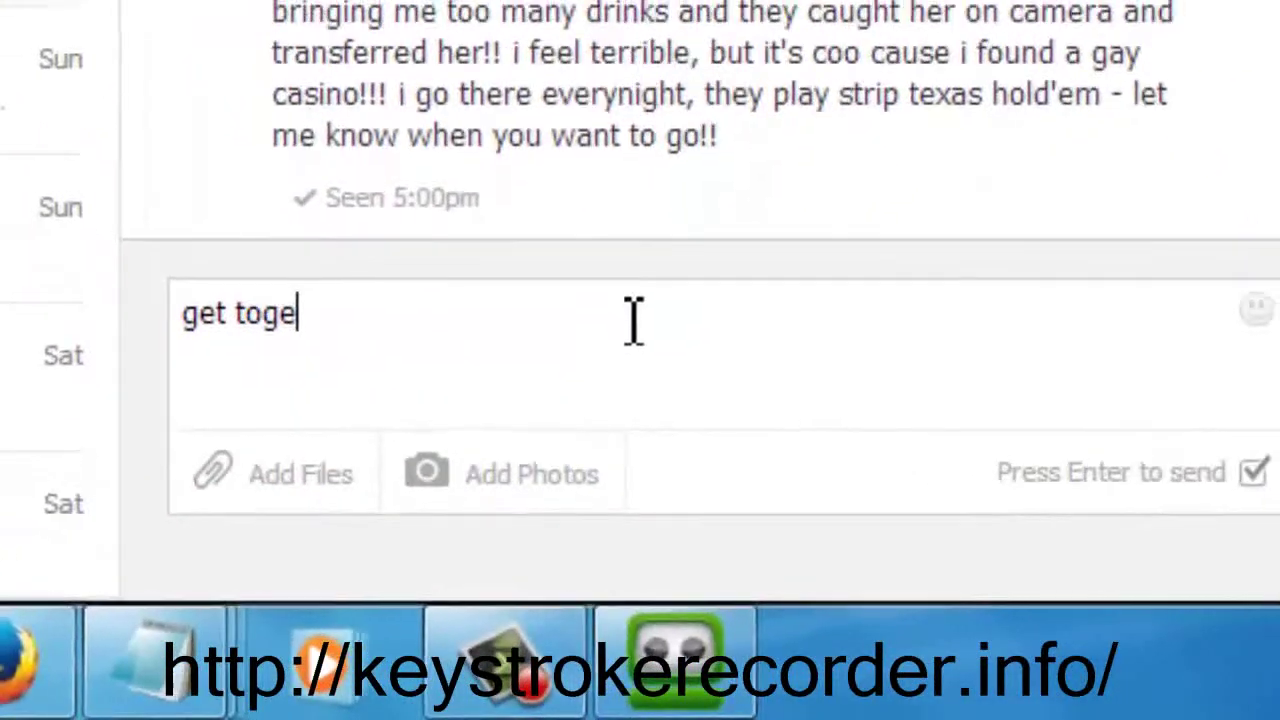
pyautogui.write('the')
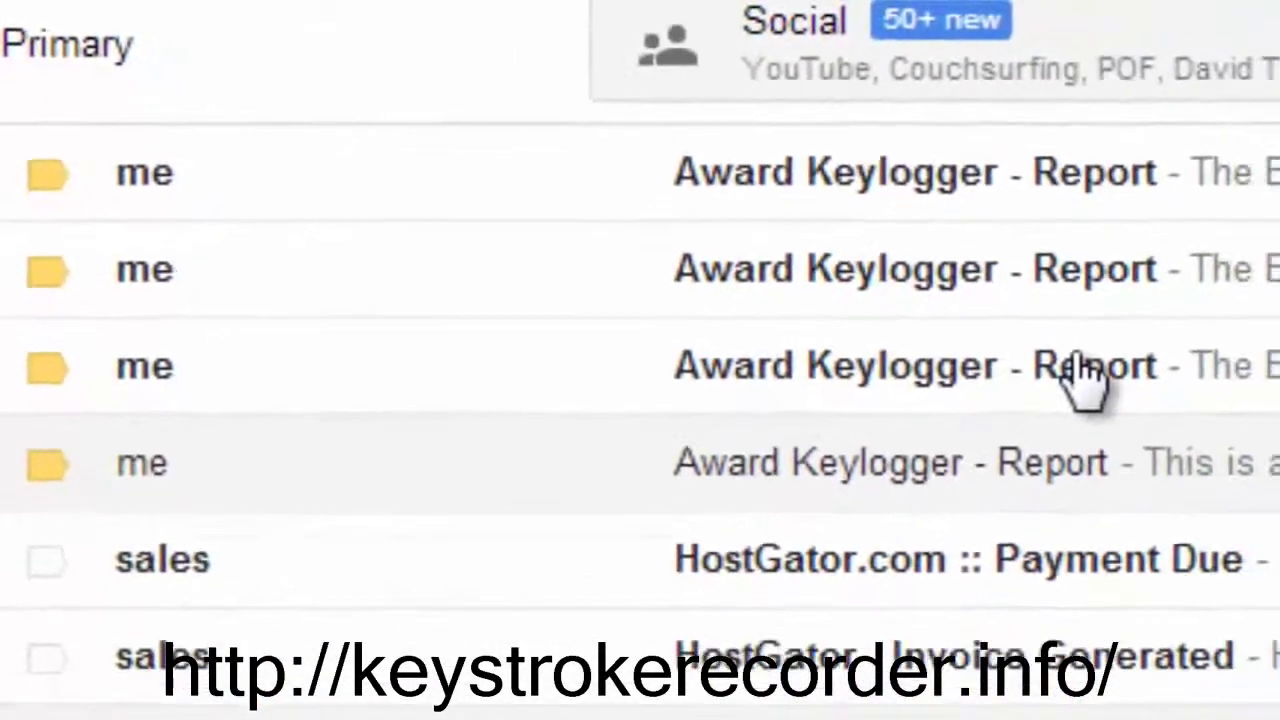
# - Open an 'Award Keylogger - Report' email to view its zipped report attachments
pyautogui.click(1086, 380)
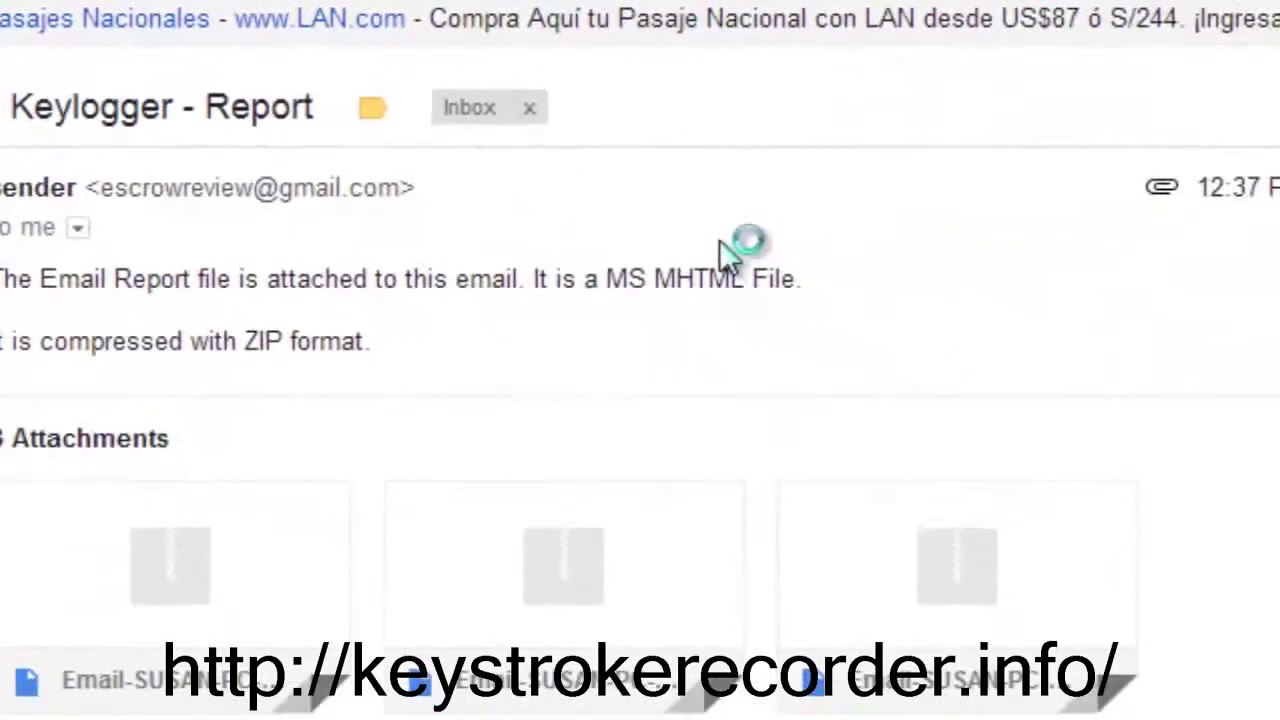